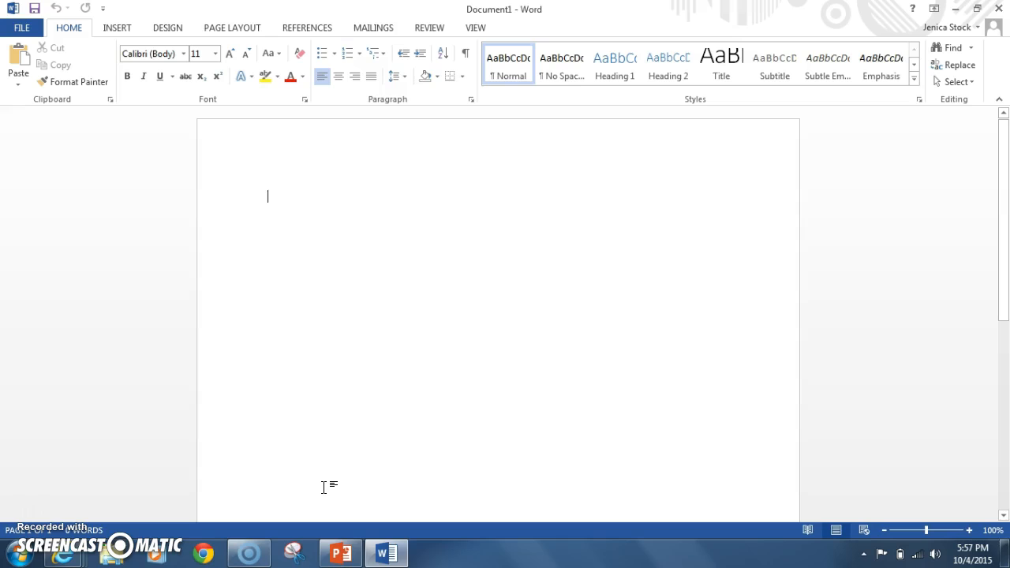
# Step: Save the blank document as "All about me" in the My Documents folder on the Windows (C:) drive
pyautogui.click(308, 461)
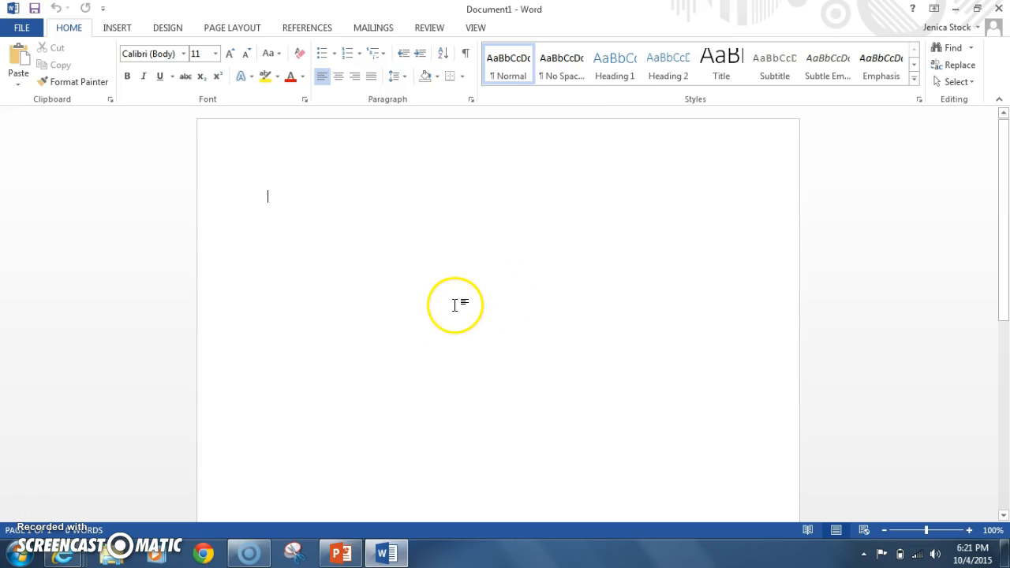
pyautogui.click(22, 28)
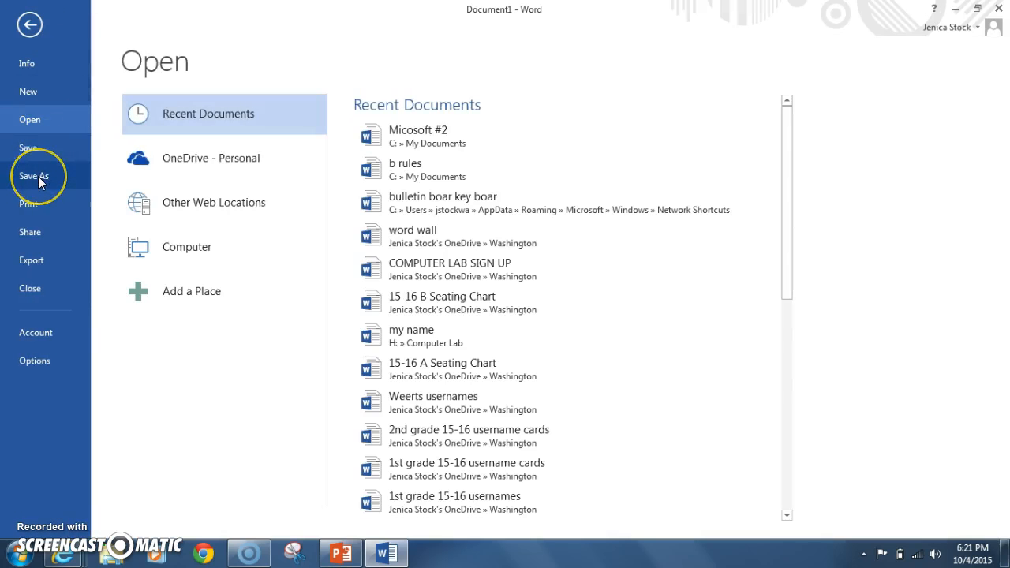
pyautogui.click(38, 176)
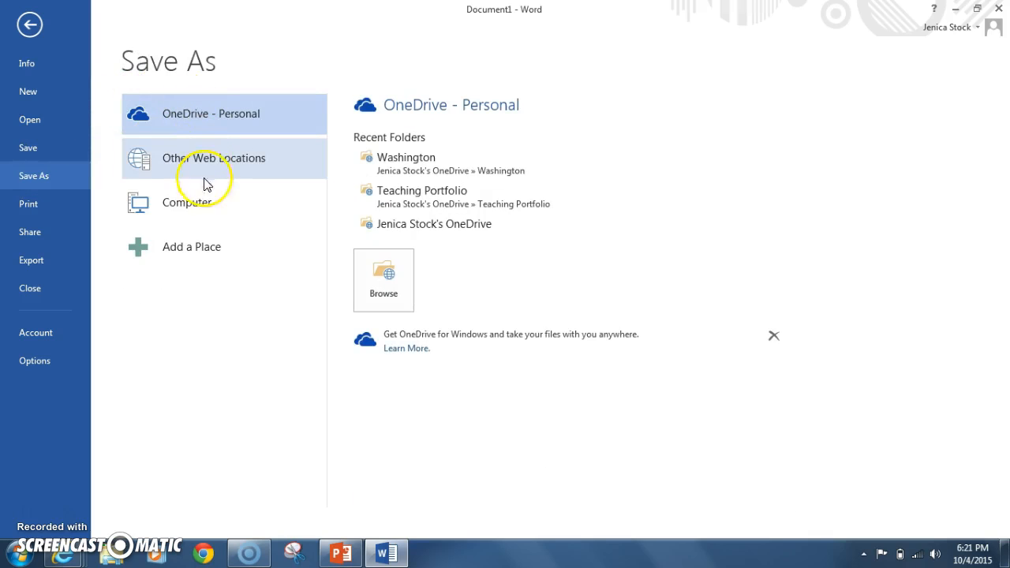
pyautogui.click(227, 210)
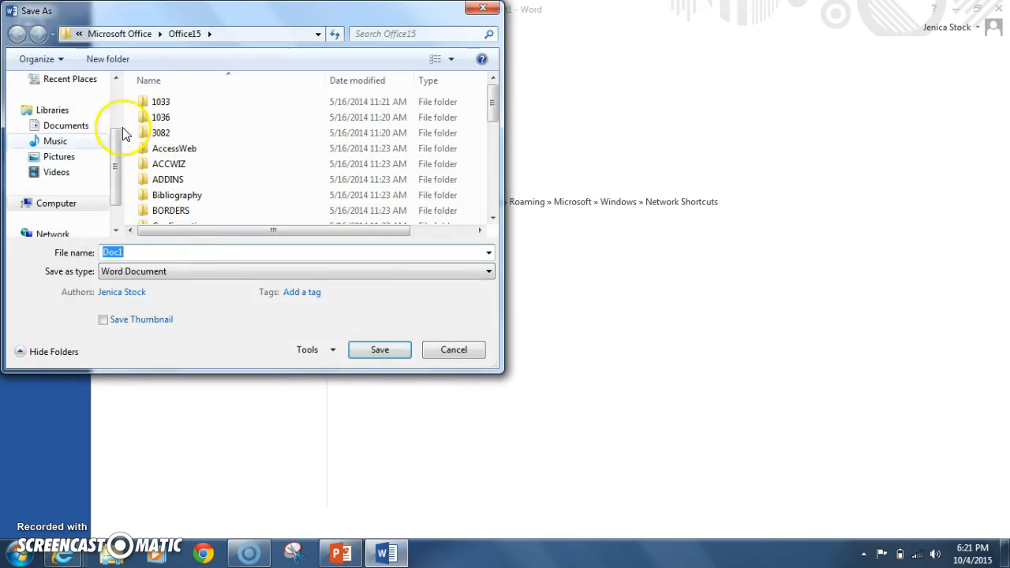
pyautogui.moveTo(114, 162)
pyautogui.mouseDown()
pyautogui.moveTo(115, 189)
pyautogui.moveTo(115, 158)
pyautogui.moveTo(116, 178)
pyautogui.mouseUp()
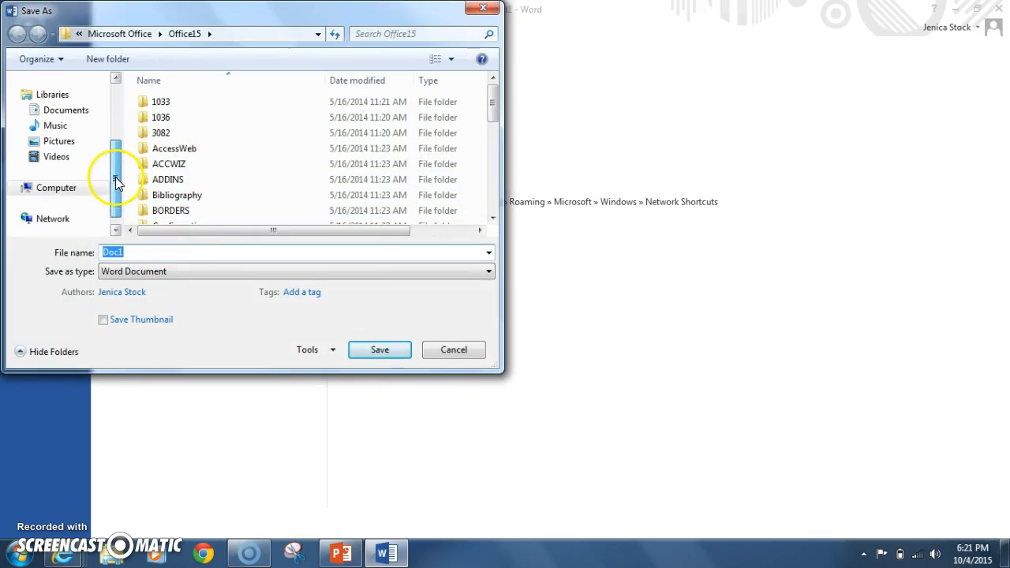
pyautogui.click(57, 193)
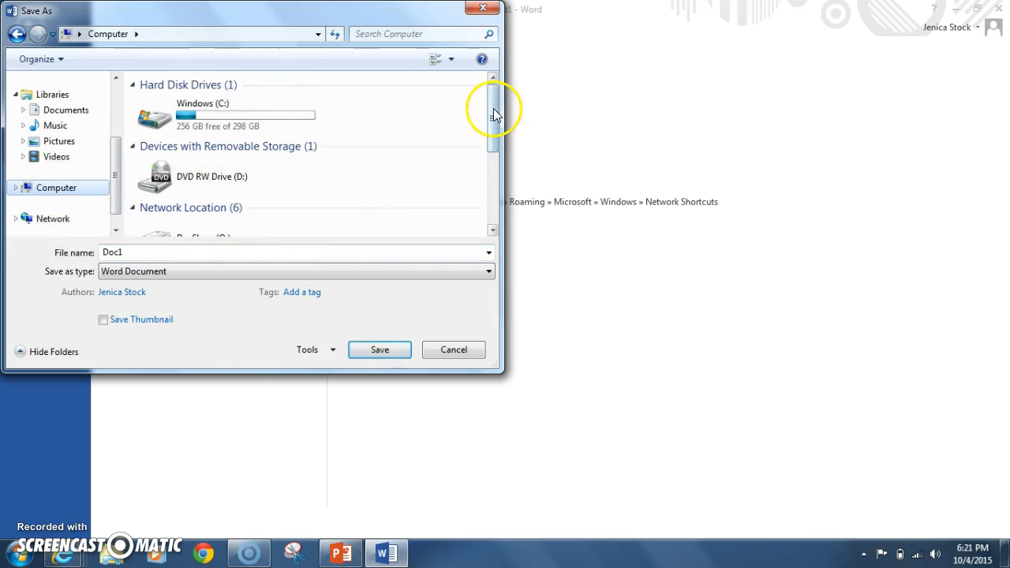
pyautogui.moveTo(494, 116); pyautogui.dragTo(481, 147)
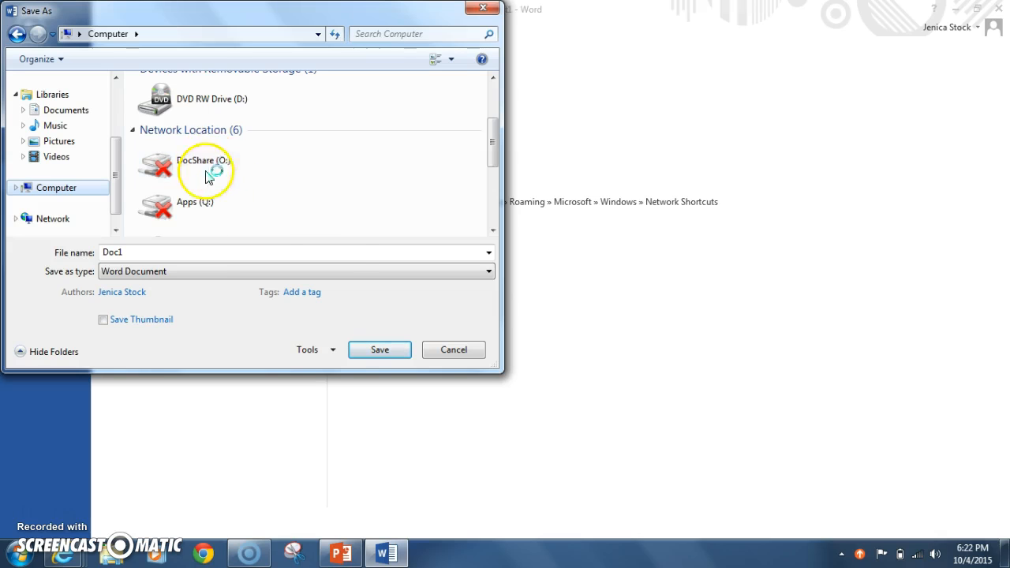
pyautogui.moveTo(486, 160); pyautogui.dragTo(487, 106)
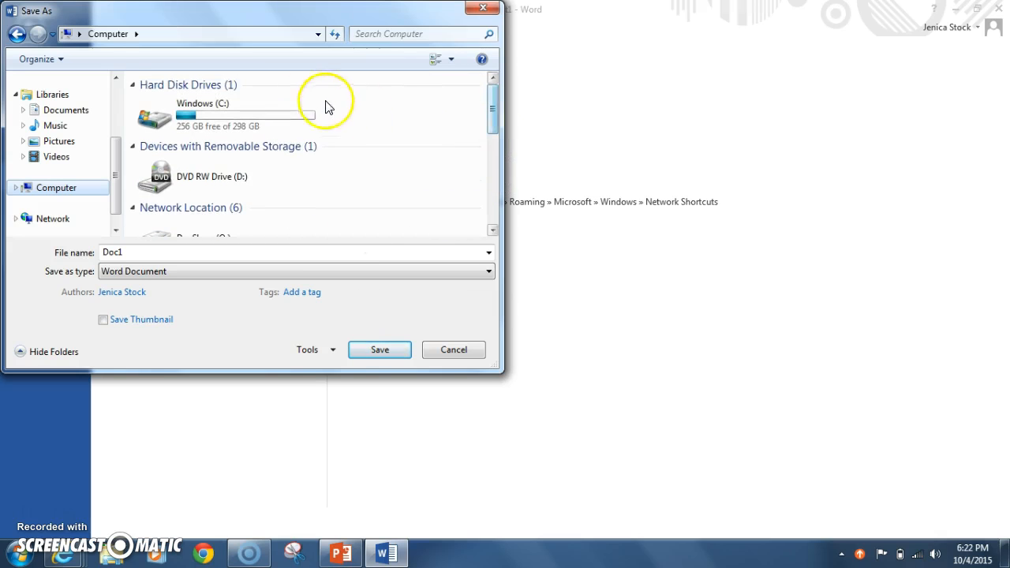
pyautogui.doubleClick(243, 108)
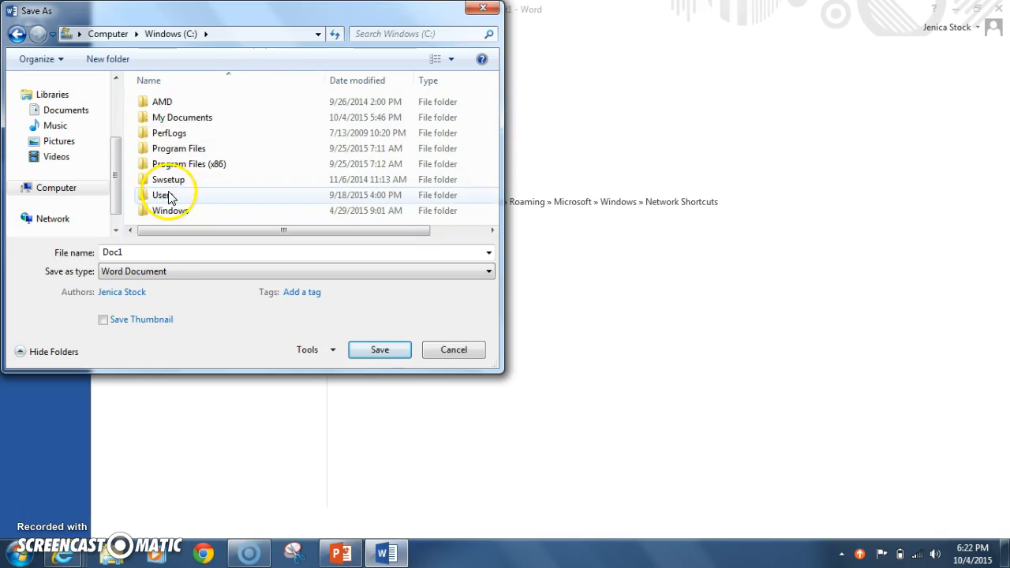
pyautogui.doubleClick(167, 118)
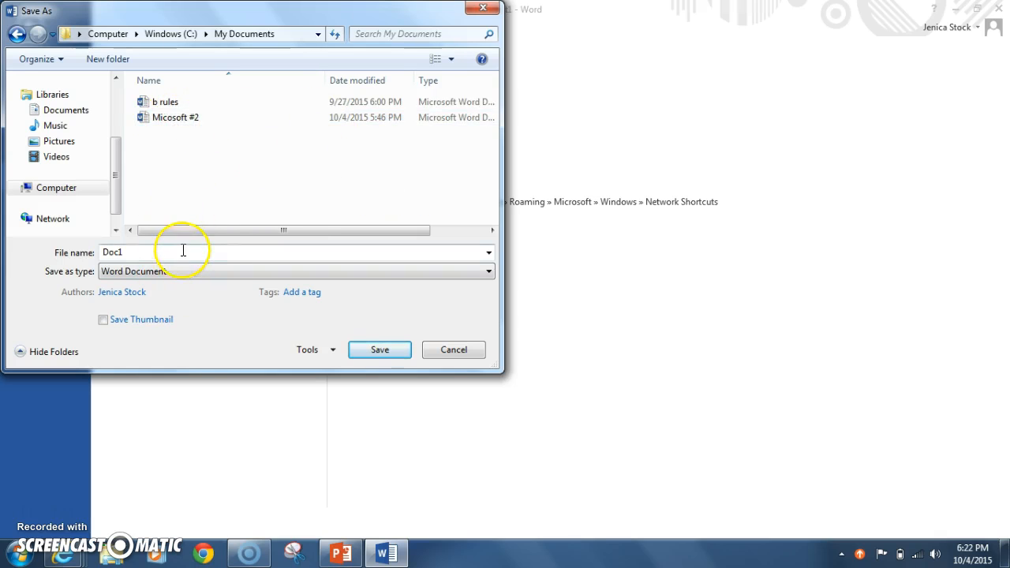
pyautogui.doubleClick(160, 255)
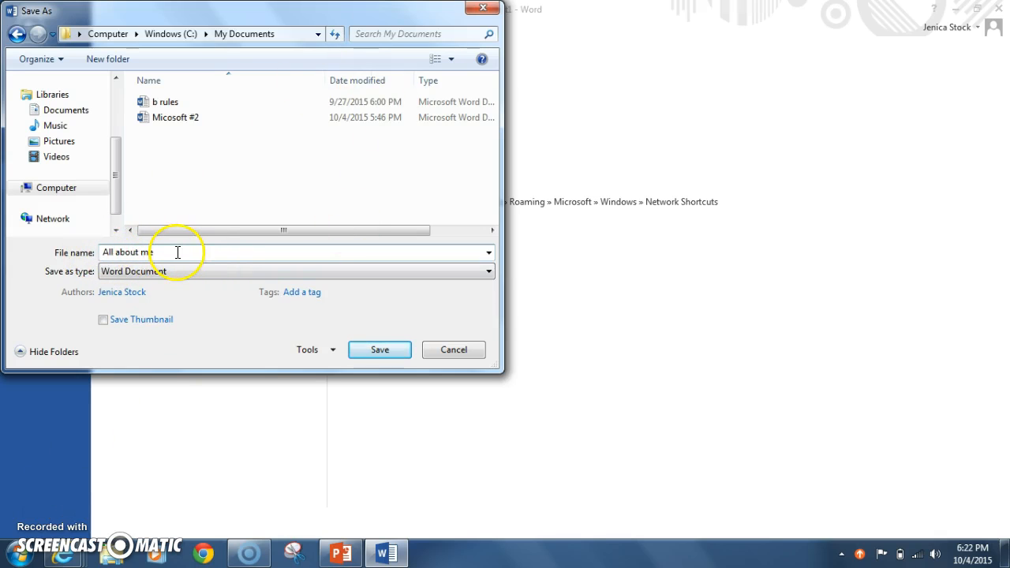
pyautogui.click(386, 350)
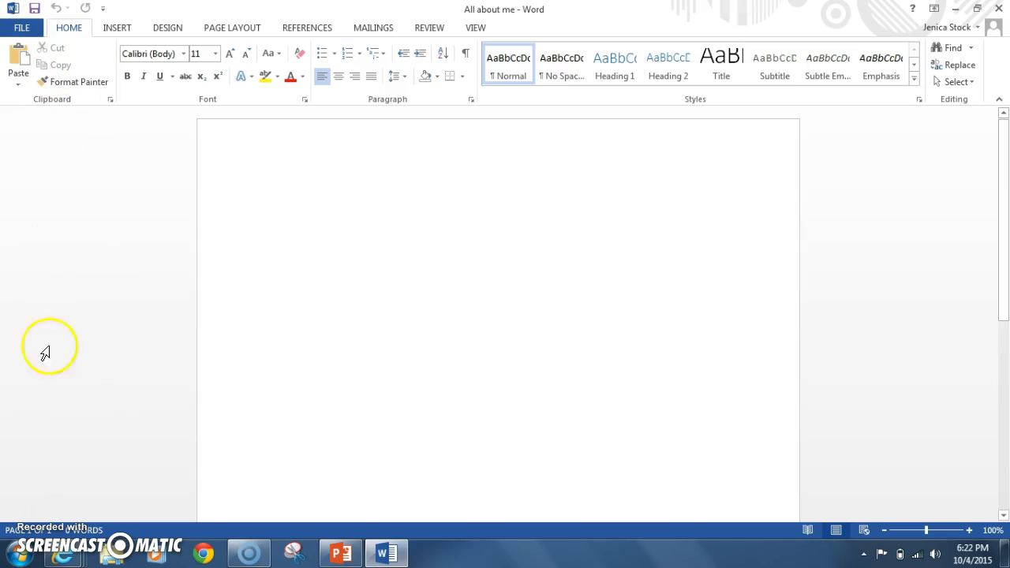
# Step: Save the document again and set its page margins to Narrow, 0.5" on every side
pyautogui.click(26, 509)
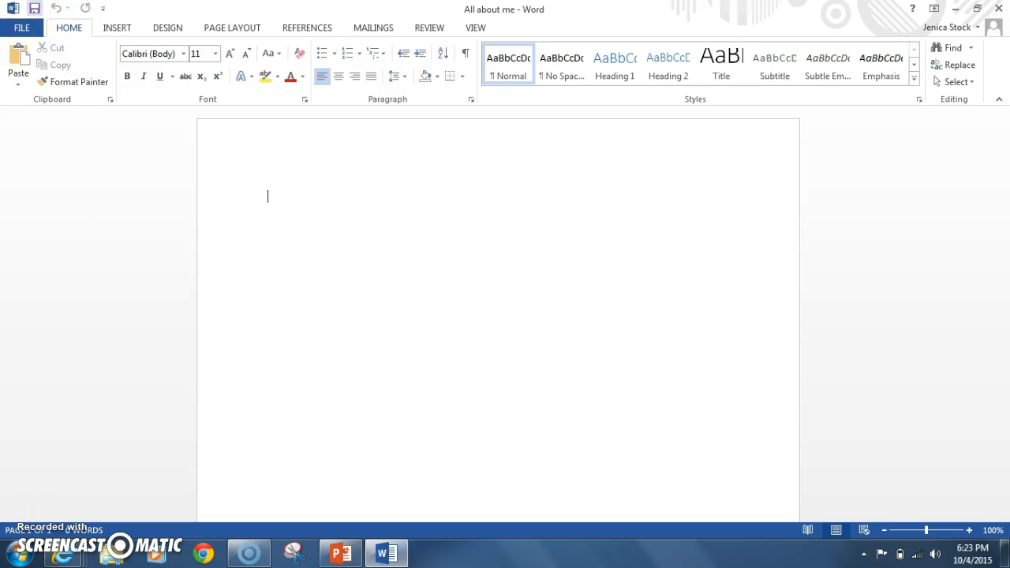
pyautogui.click(34, 9)
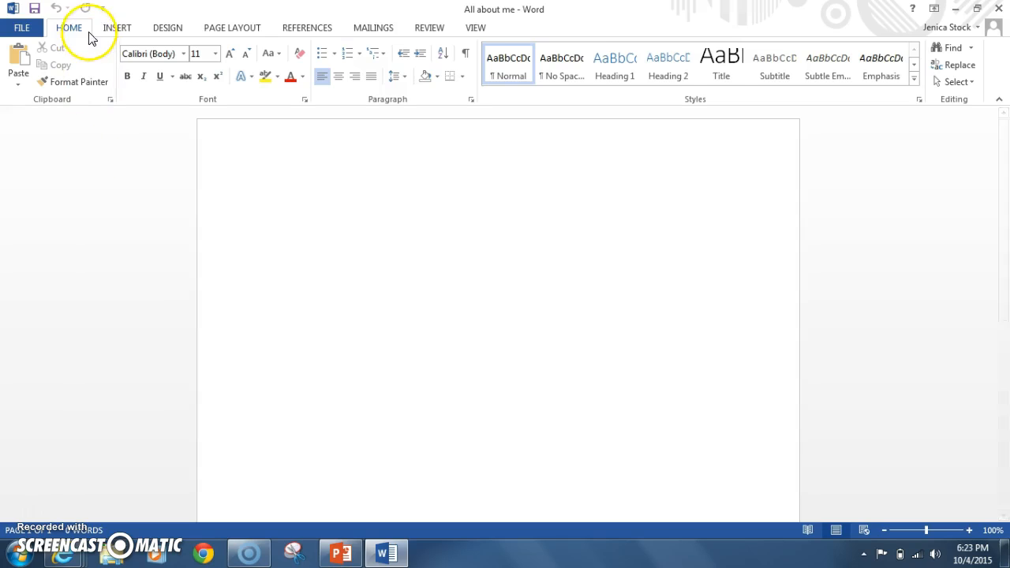
pyautogui.click(233, 31)
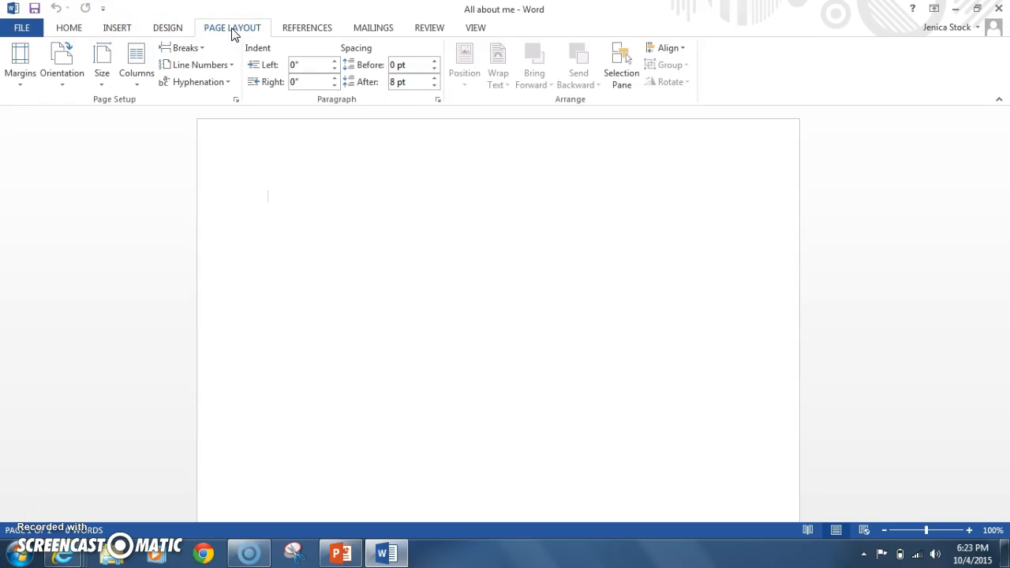
pyautogui.click(22, 88)
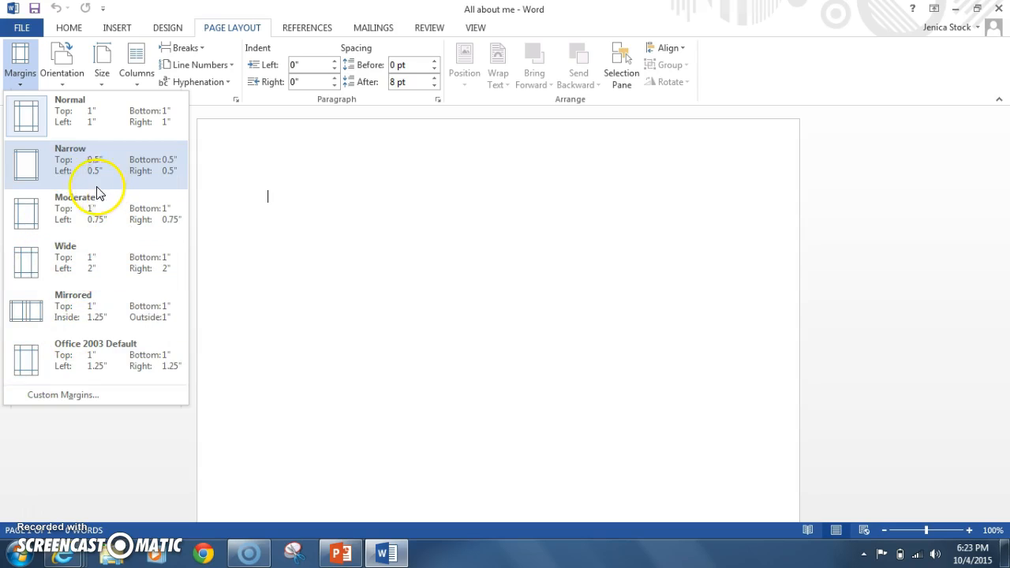
pyautogui.click(69, 153)
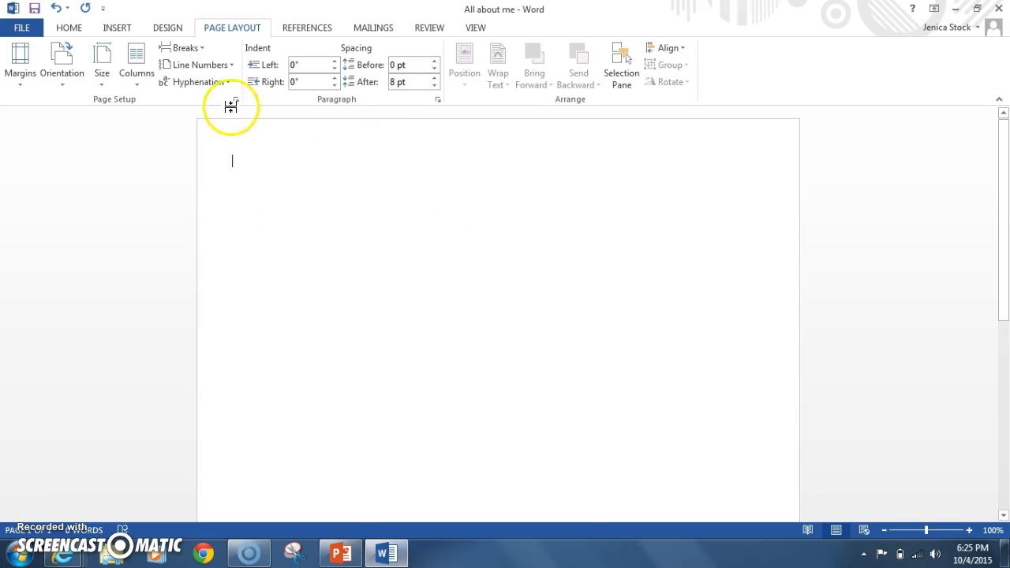
# Step: Insert the built-in Blank (Three Columns) header into the document
pyautogui.click(117, 27)
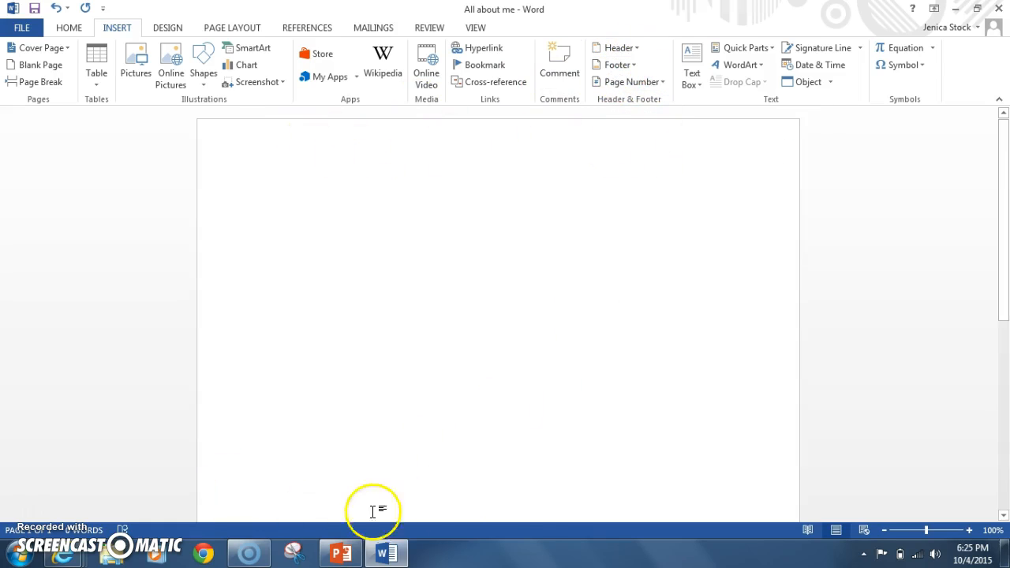
pyautogui.click(637, 49)
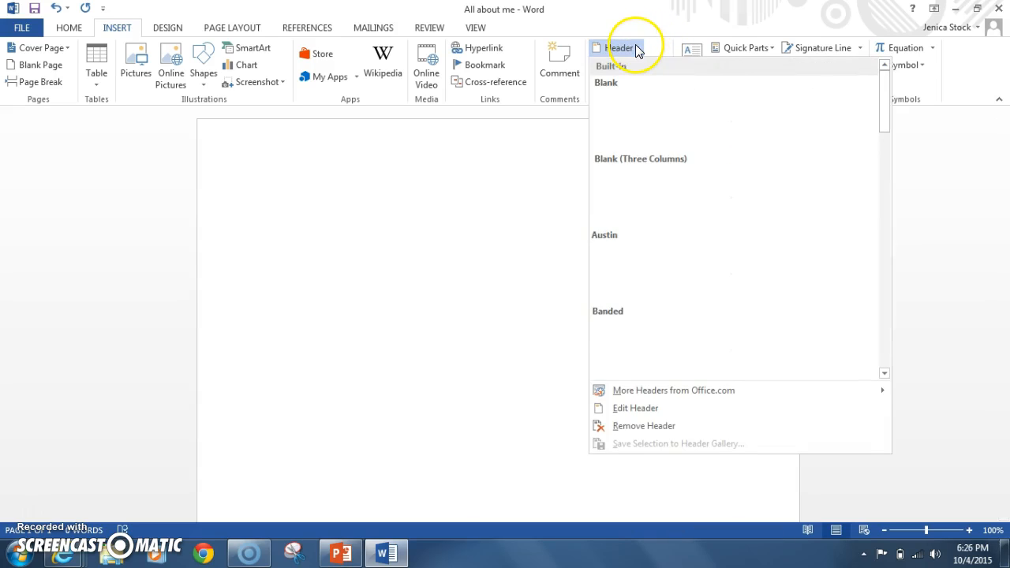
pyautogui.moveTo(881, 129); pyautogui.dragTo(878, 97)
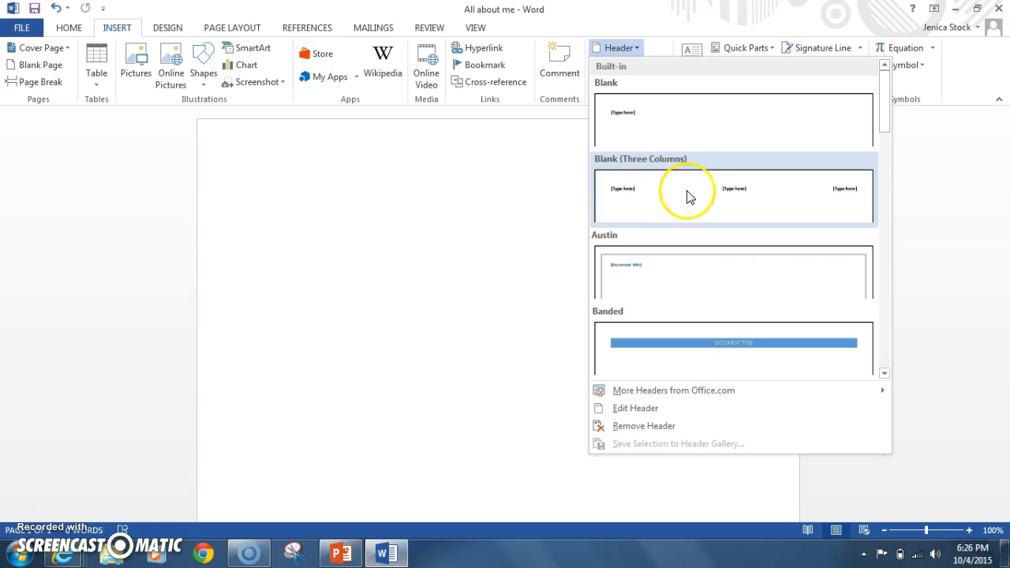
pyautogui.click(780, 206)
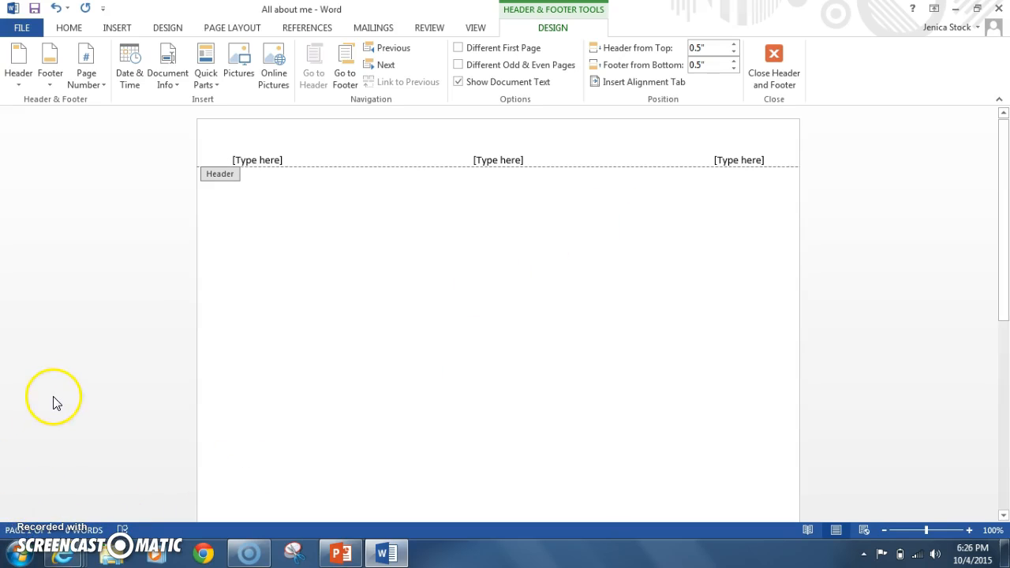
pyautogui.click(68, 372)
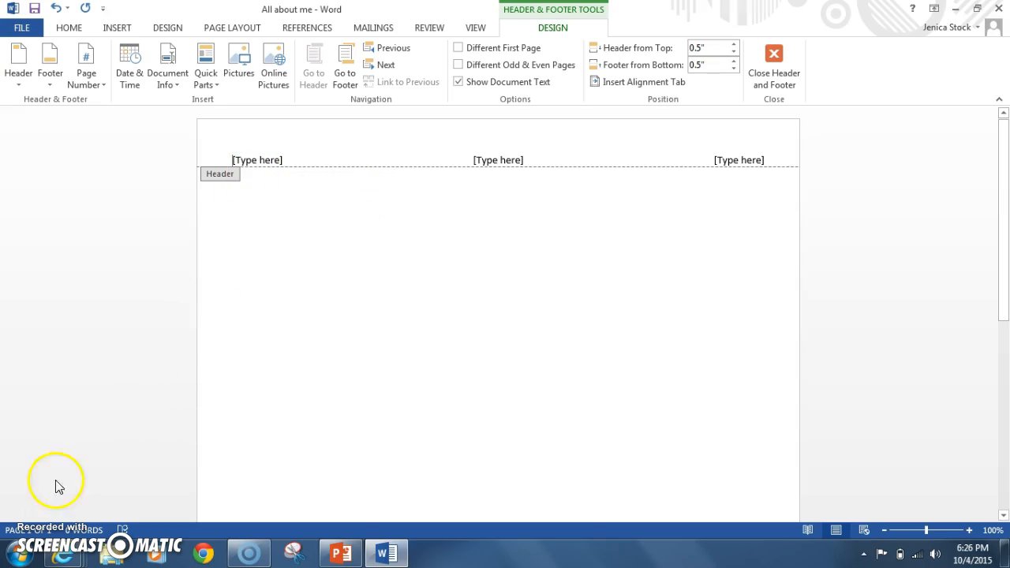
# Step: Replace the left header placeholder with the author's full name
pyautogui.click(261, 160)
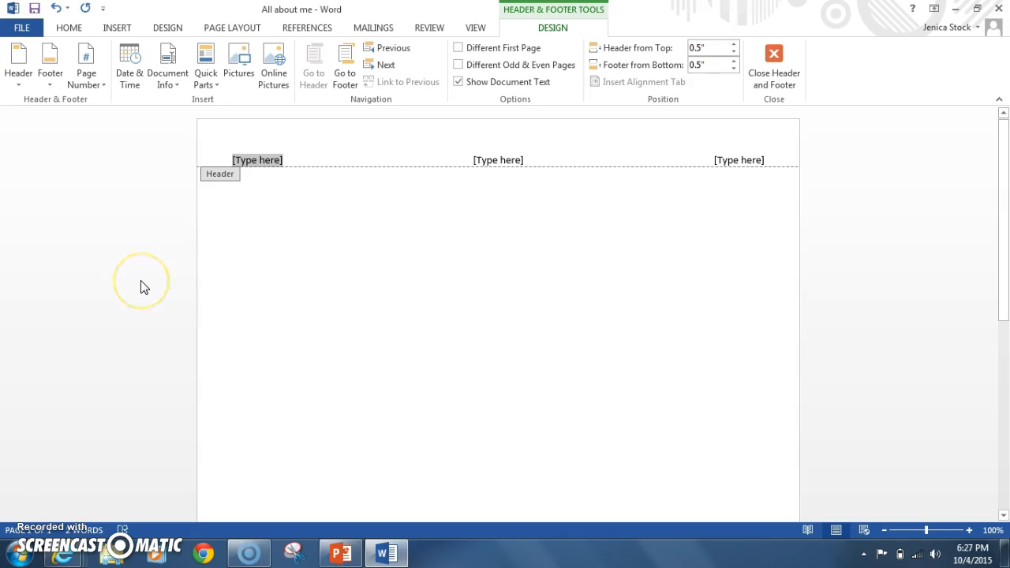
pyautogui.press('Delete')
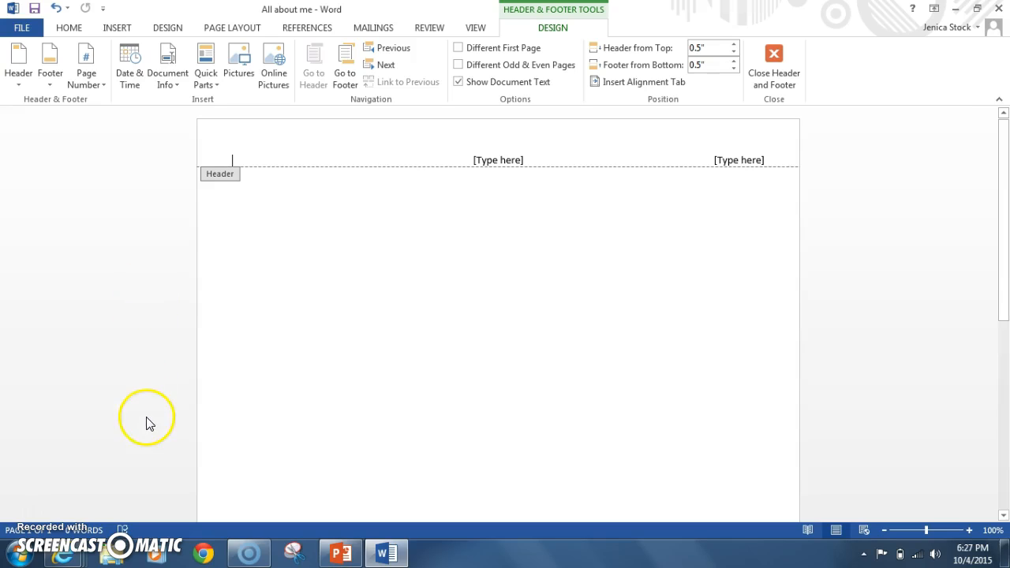
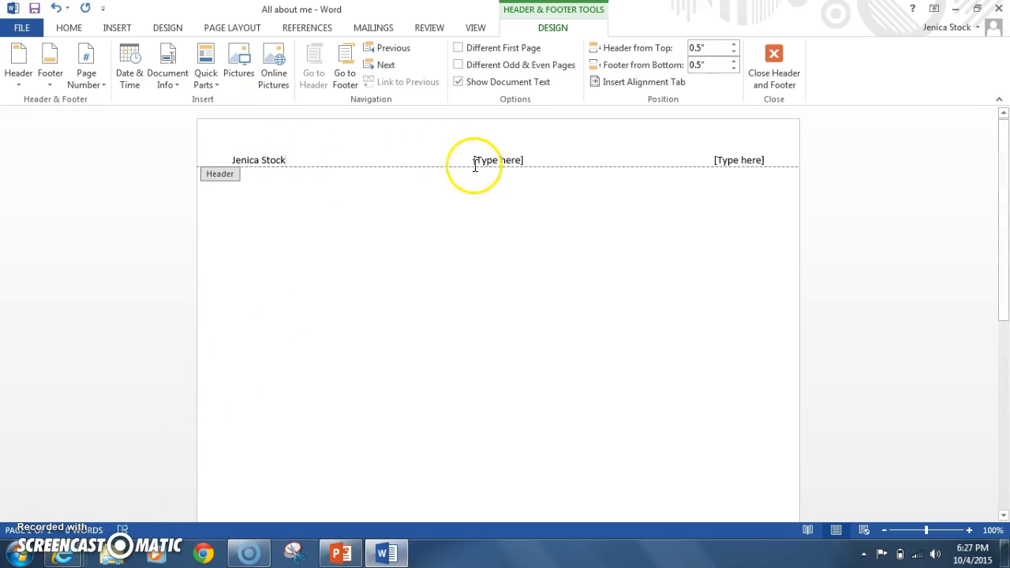
# Step: Replace the middle header placeholder with the teacher's name and the right one with "5th Grade"
pyautogui.click(500, 159)
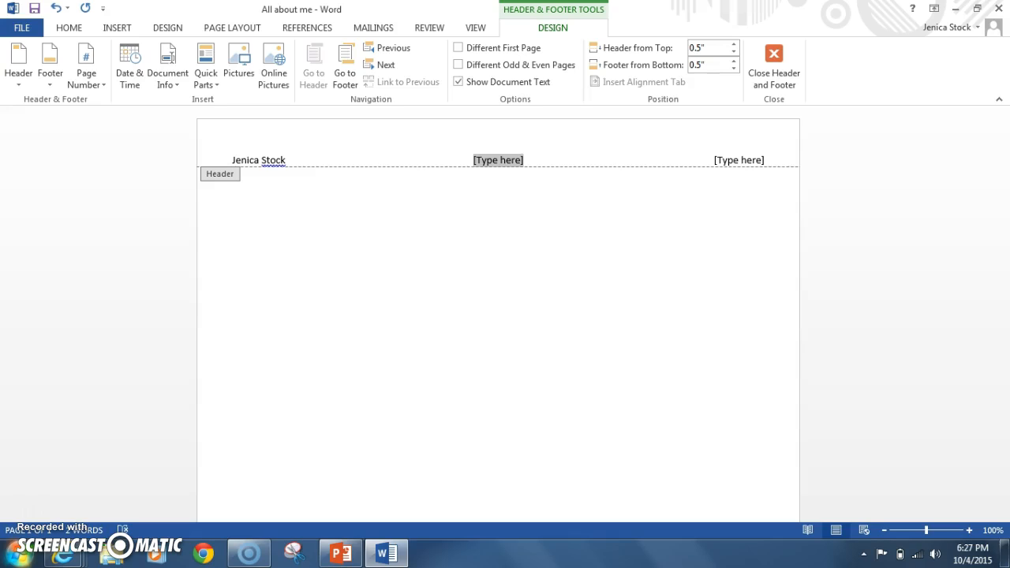
pyautogui.moveTo(71, 555)
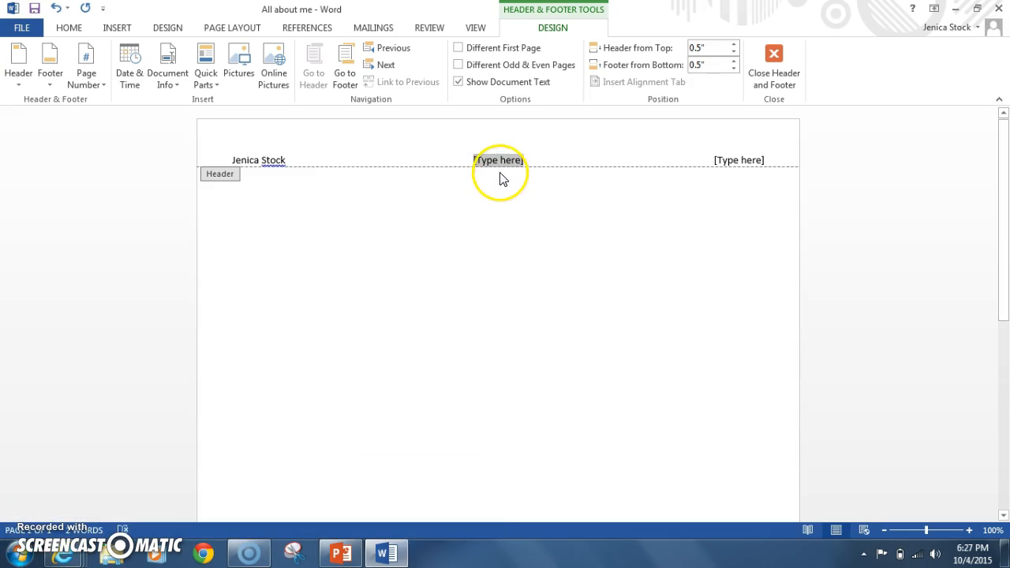
pyautogui.click(498, 161)
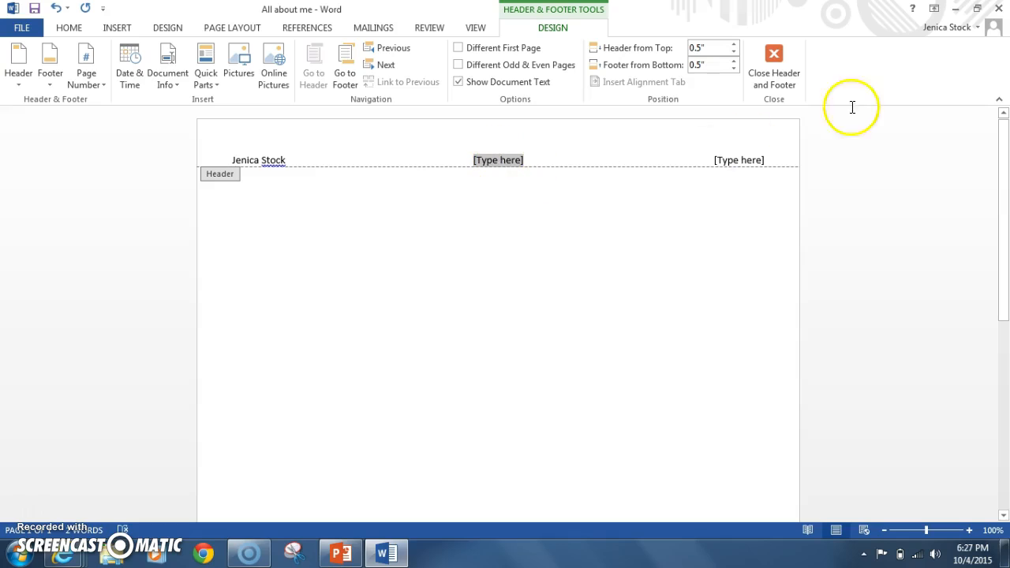
pyautogui.write('Franz')
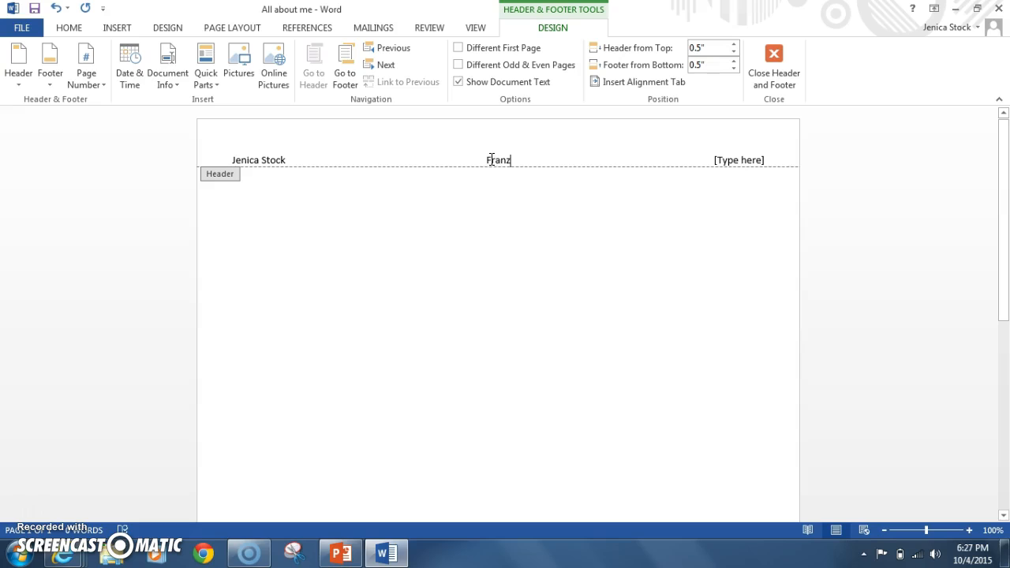
pyautogui.click(490, 161)
pyautogui.click(740, 160)
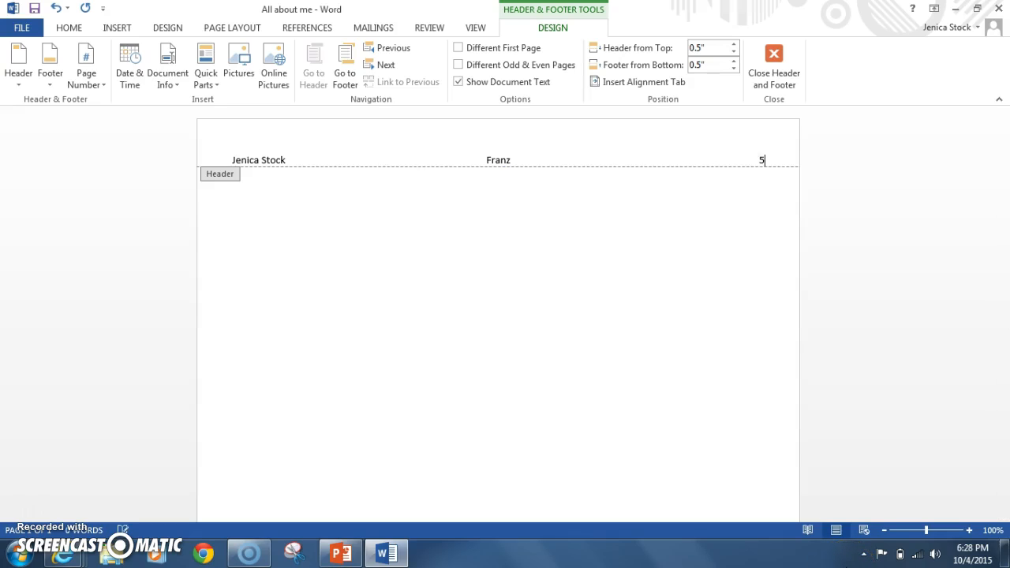
pyautogui.write('Grade')
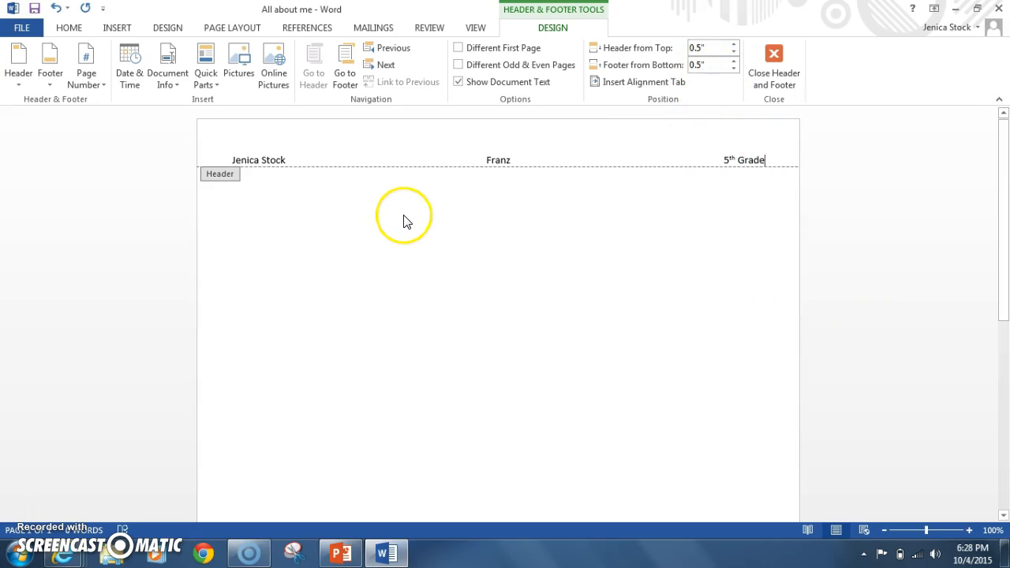
# Step: Switch to the page footer, enter "The end!" there and select that text
pyautogui.click(347, 82)
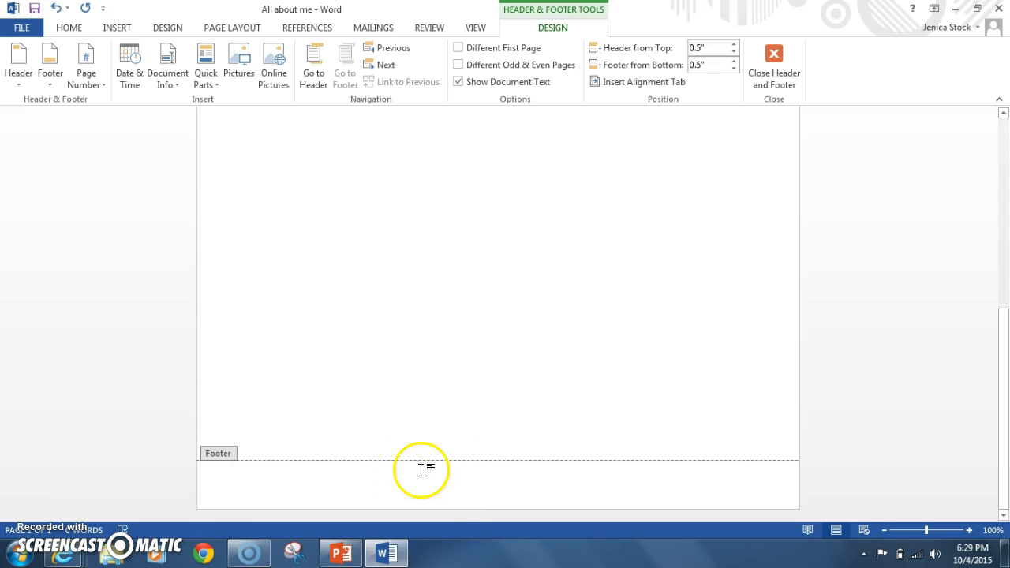
pyautogui.write('The end!')
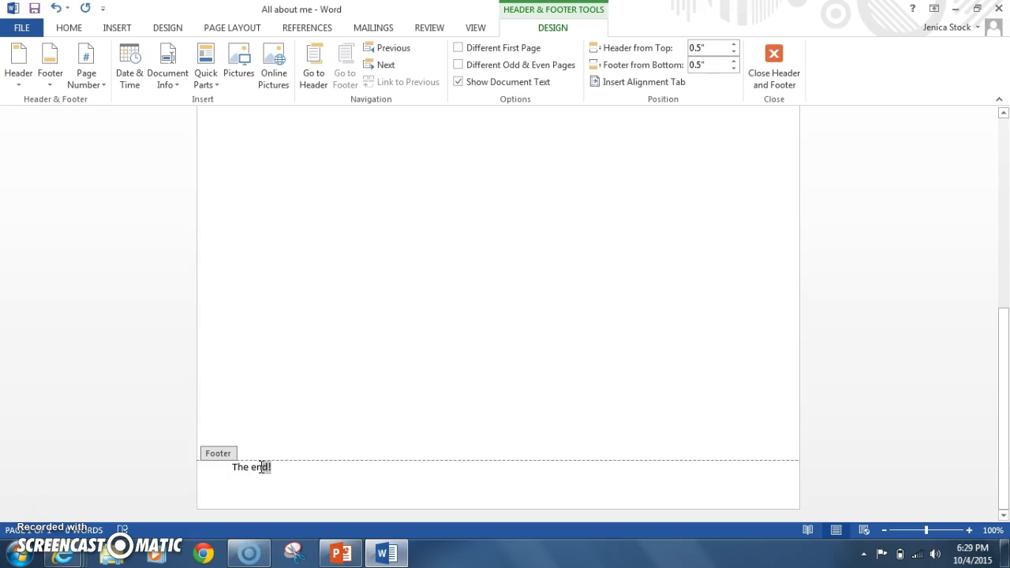
pyautogui.click(297, 466)
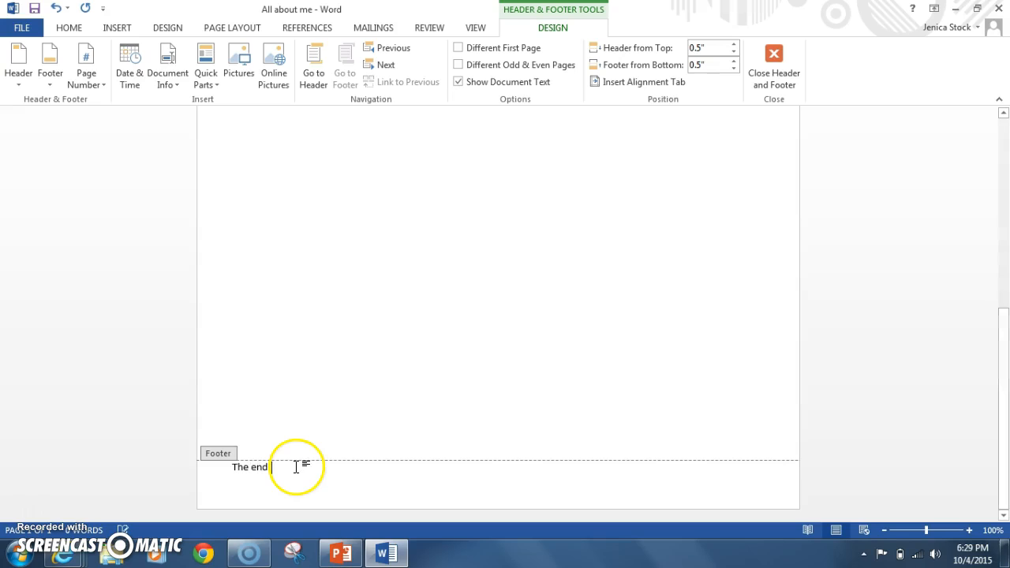
pyautogui.moveTo(286, 468); pyautogui.dragTo(228, 471)
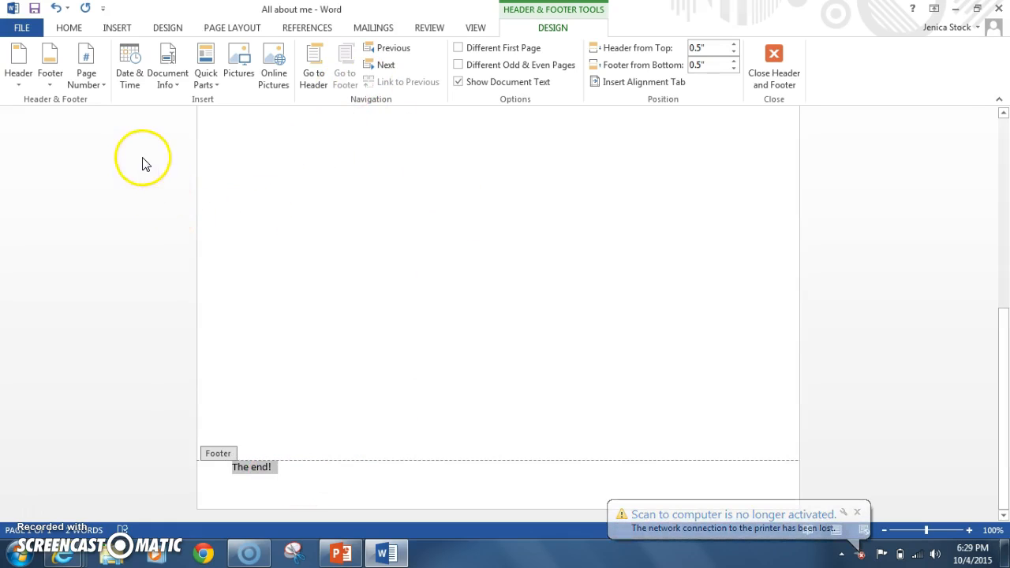
# Step: Center the "The end!" text in the footer and close header and footer editing
pyautogui.click(70, 29)
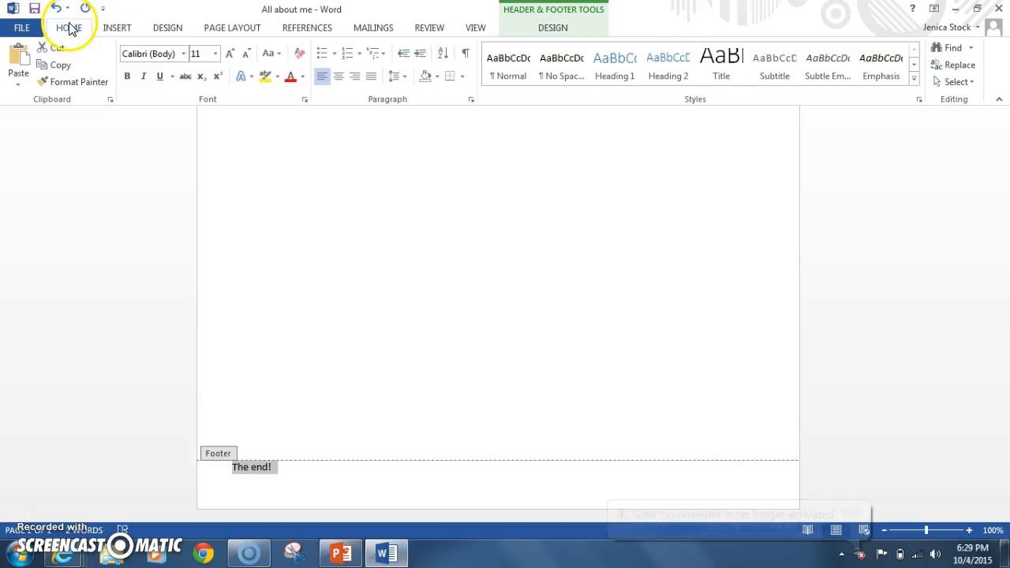
pyautogui.click(339, 79)
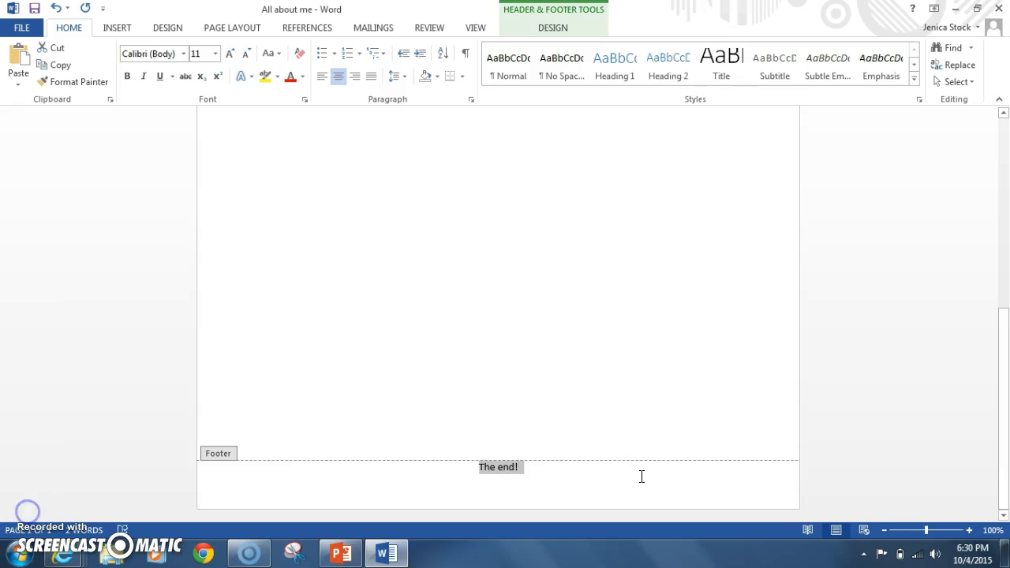
pyautogui.click(608, 479)
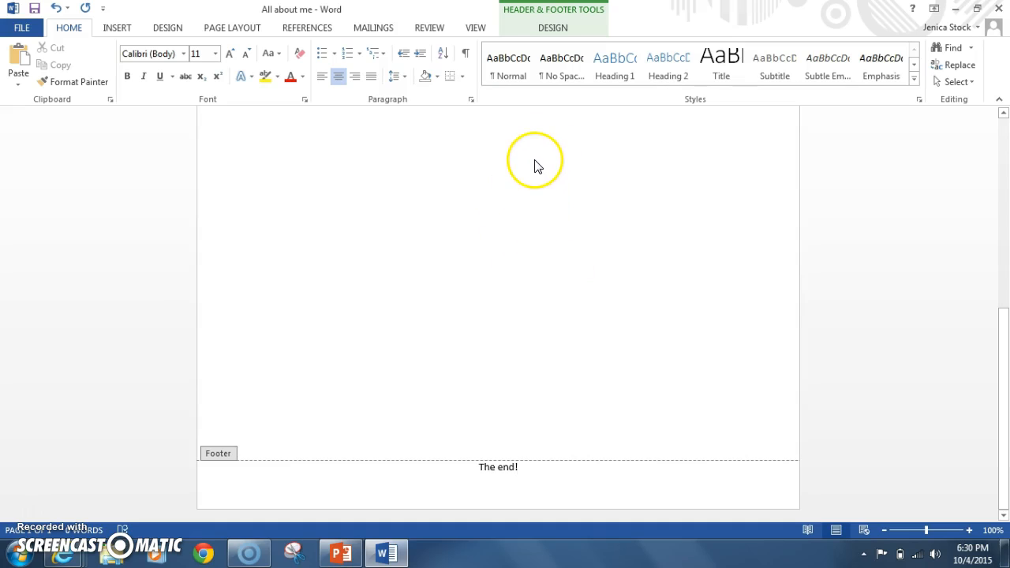
pyautogui.click(553, 29)
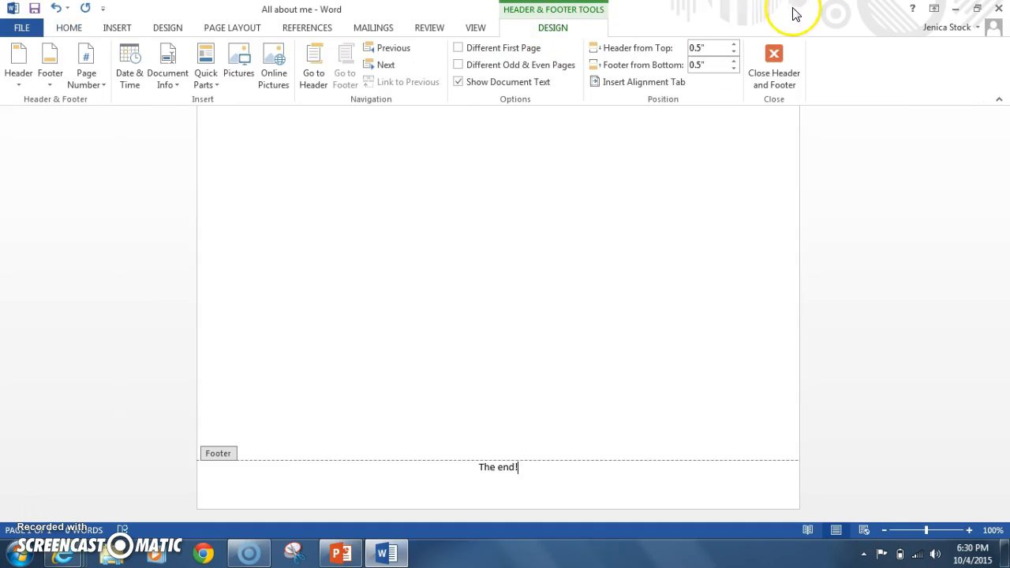
pyautogui.click(774, 54)
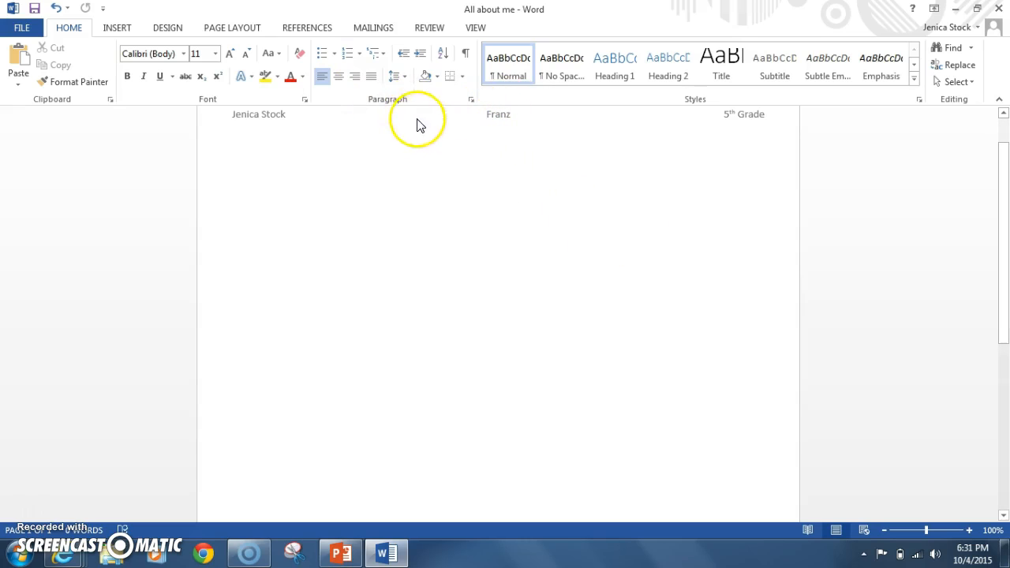
# Step: Reopen the header for editing, return to the document body and enter the title "All About Me" there
pyautogui.doubleClick(494, 120)
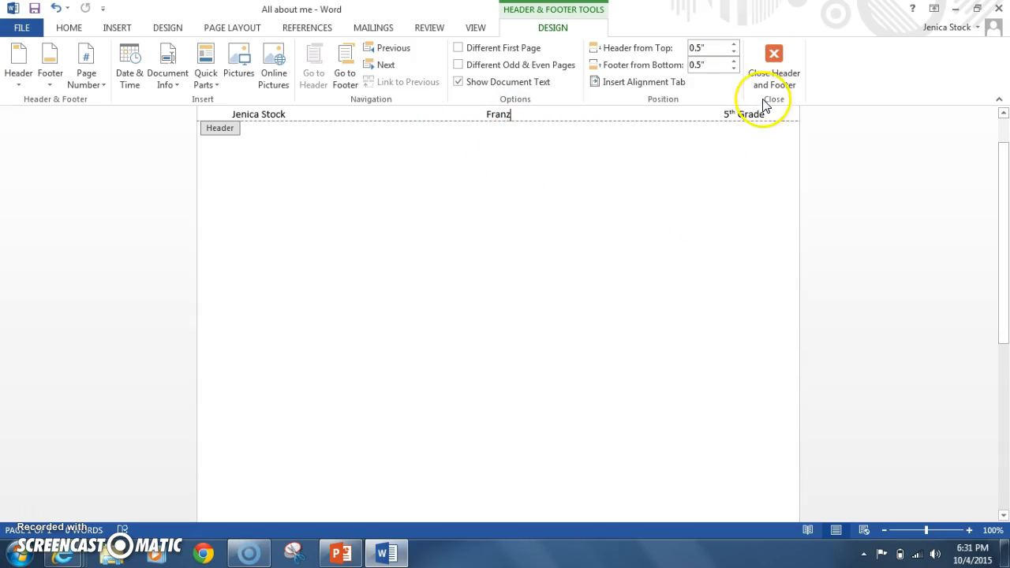
pyautogui.click(774, 61)
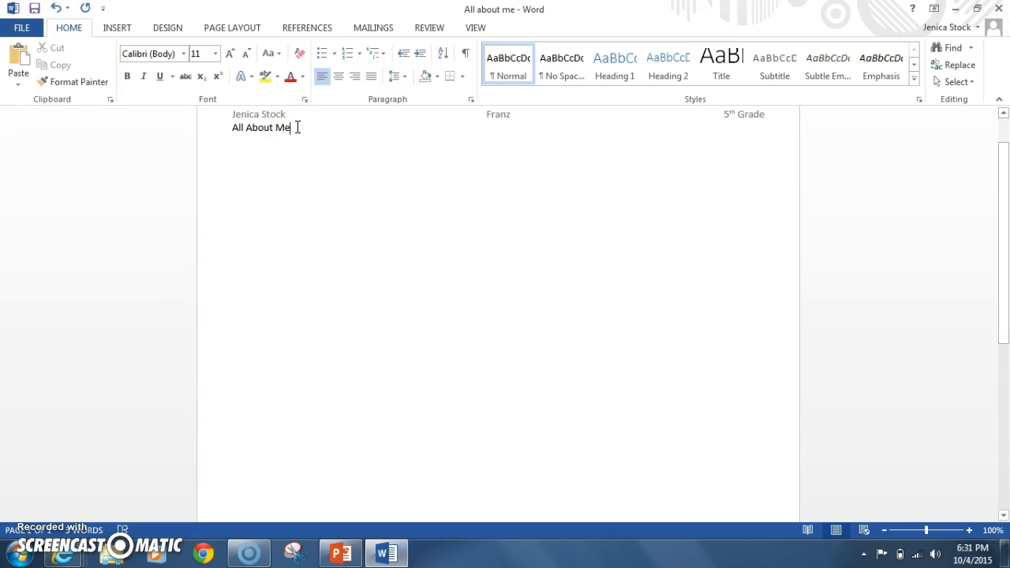
# Step: Center the "All About Me" title and set its font to Bookman Old Style
pyautogui.moveTo(295, 128); pyautogui.dragTo(232, 132)
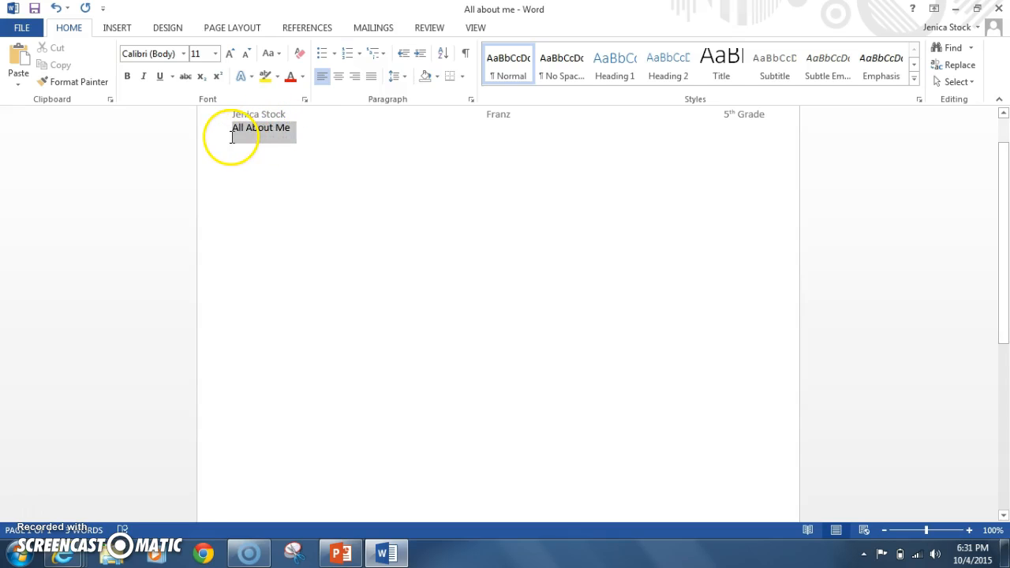
pyautogui.click(339, 78)
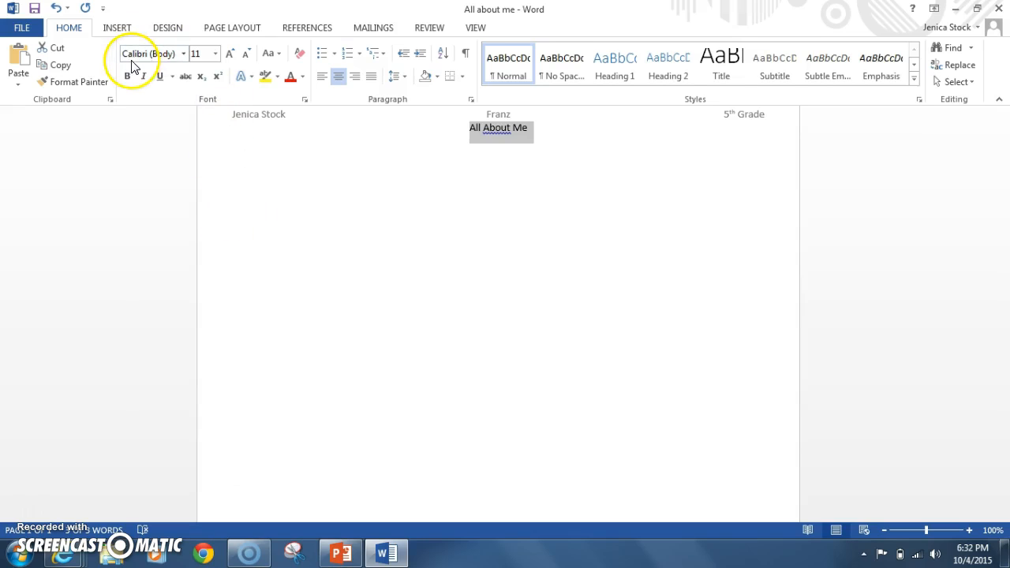
pyautogui.click(185, 55)
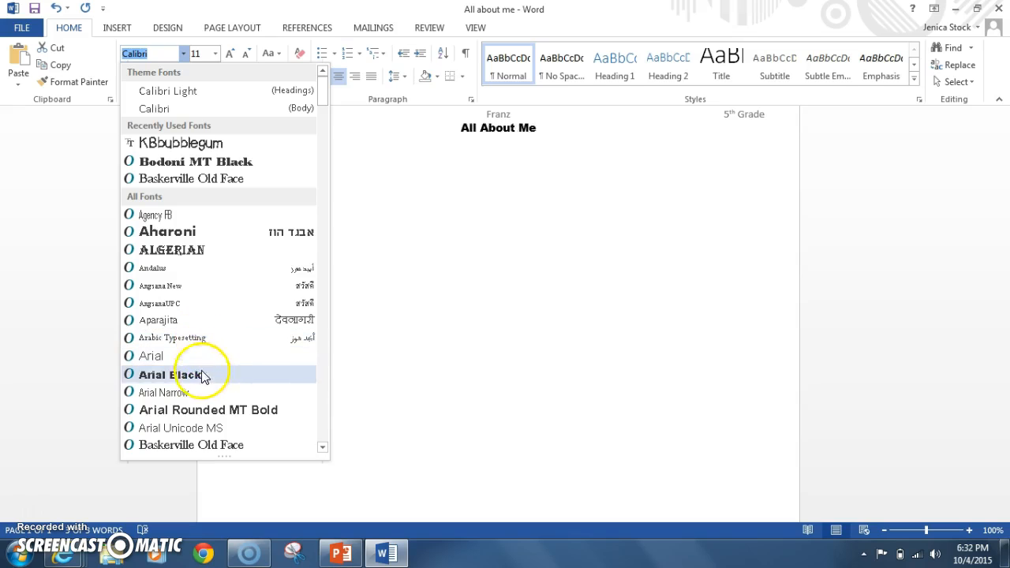
pyautogui.scroll(-2, 203, 387)
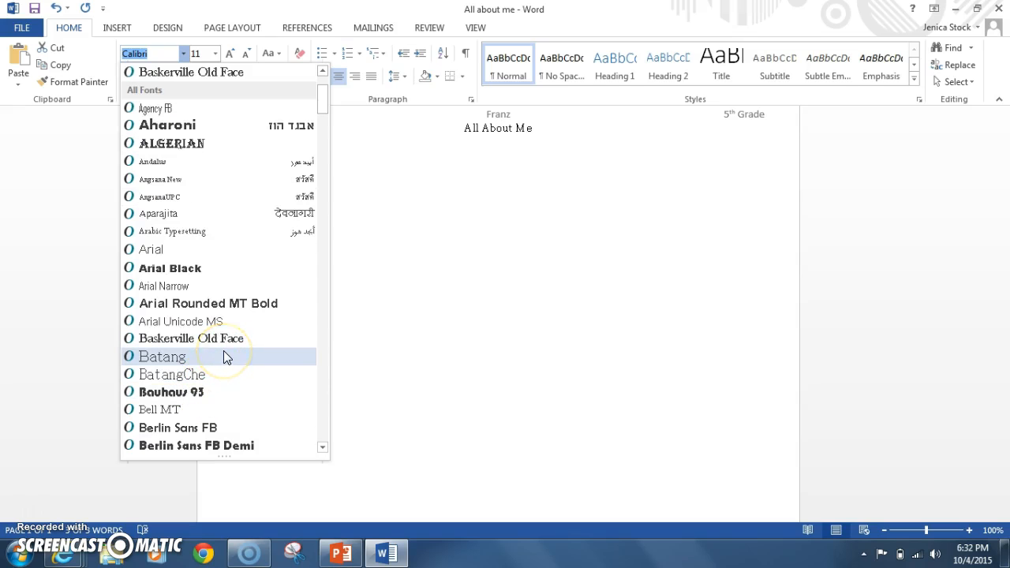
pyautogui.scroll(-2, 223, 359)
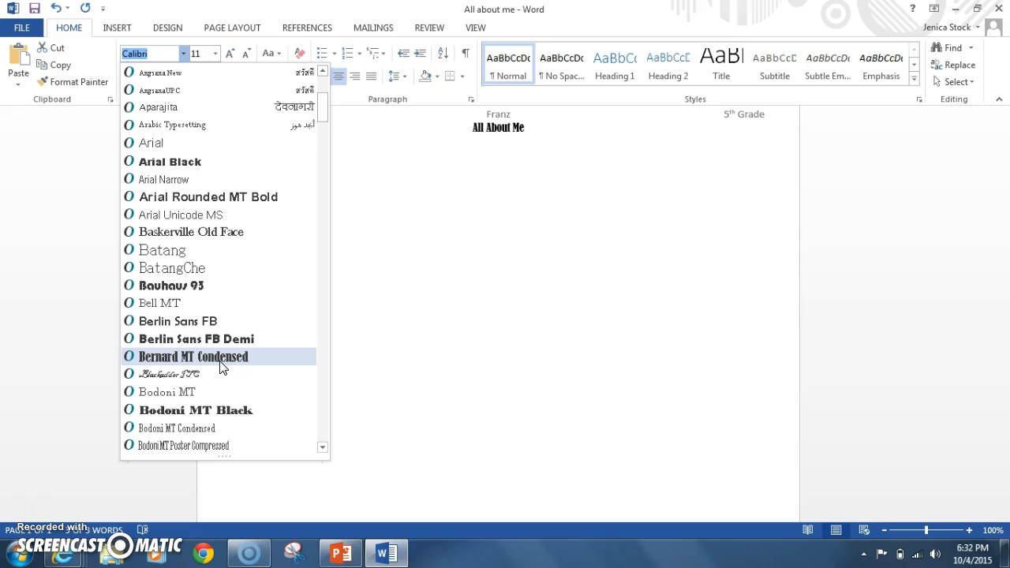
pyautogui.scroll(-2, 223, 365)
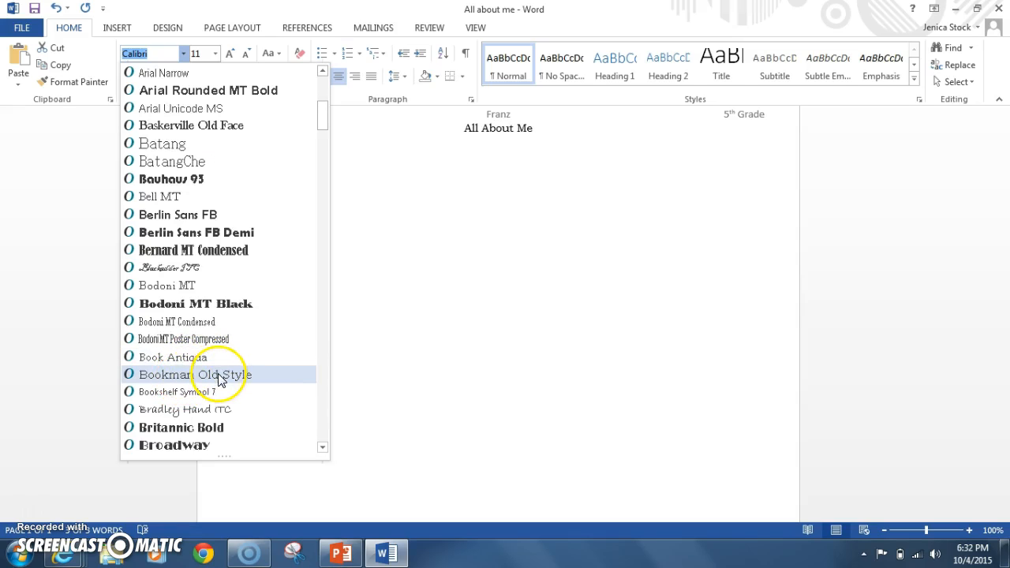
pyautogui.click(219, 375)
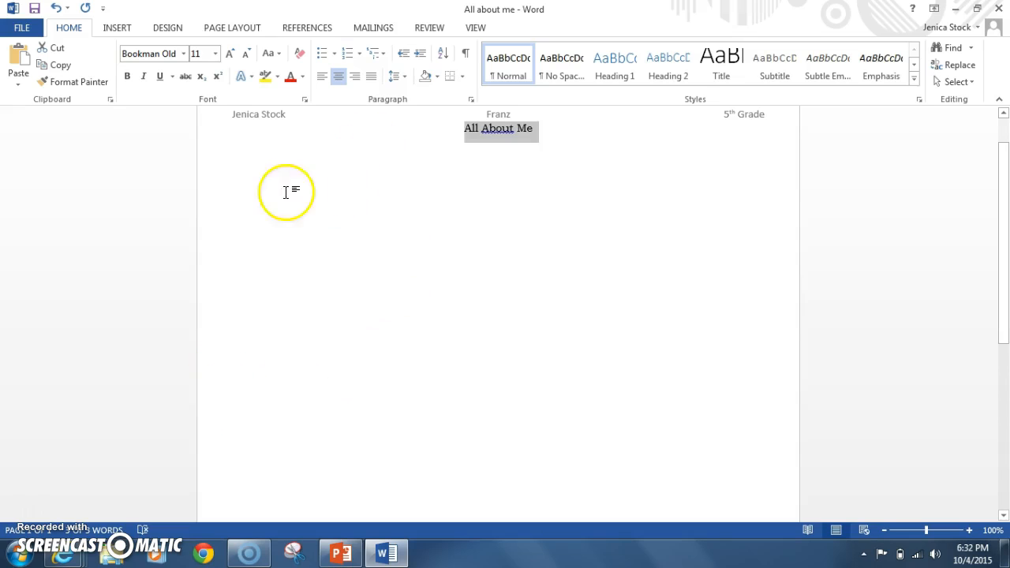
# Step: Enlarge the "All About Me" title to font size 28 and deselect it with the cursor at its end
pyautogui.click(230, 54)
pyautogui.click(231, 54)
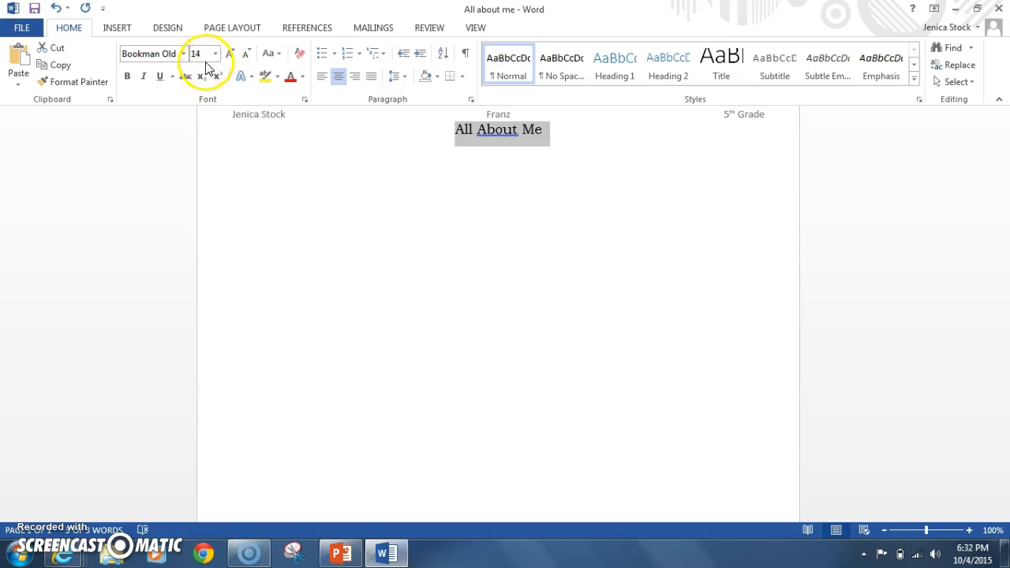
pyautogui.click(229, 54)
pyautogui.click(215, 54)
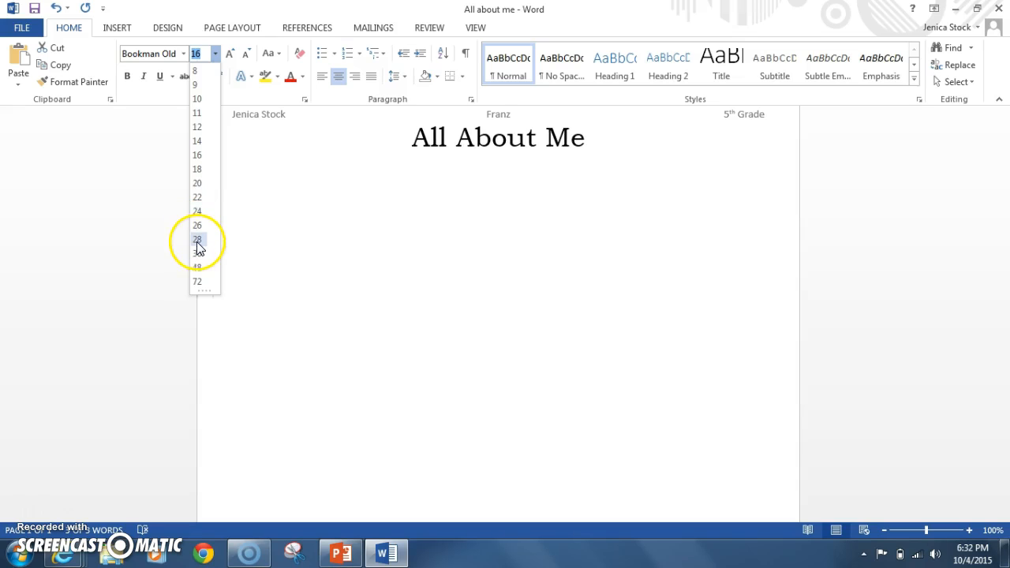
pyautogui.click(197, 244)
pyautogui.click(215, 54)
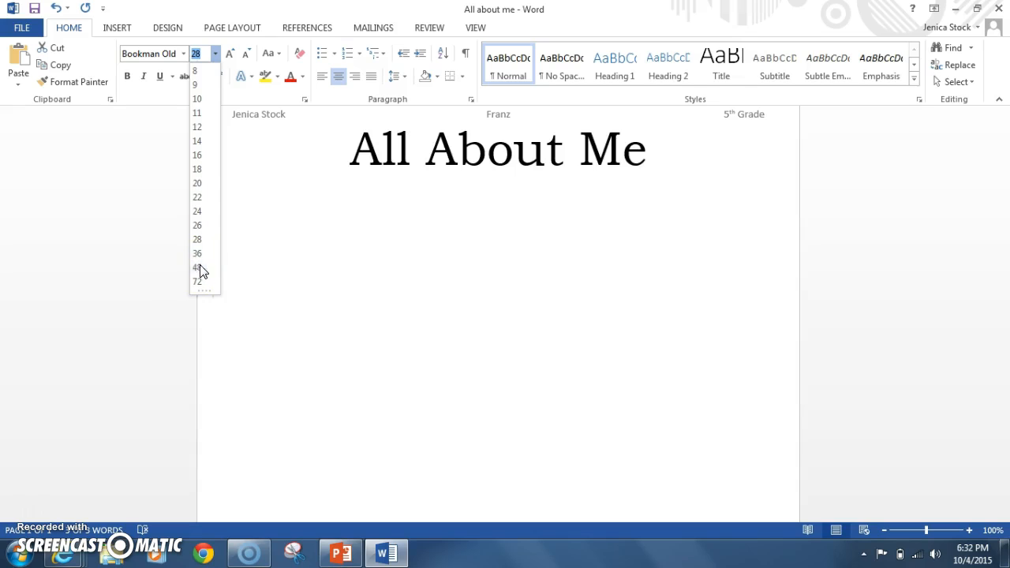
pyautogui.click(215, 56)
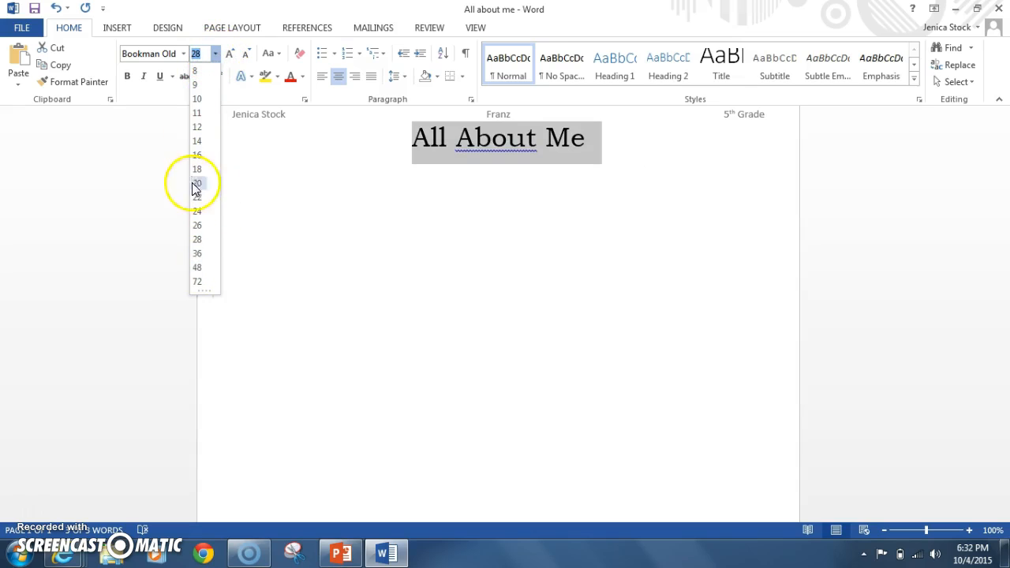
pyautogui.click(215, 53)
pyautogui.click(616, 143)
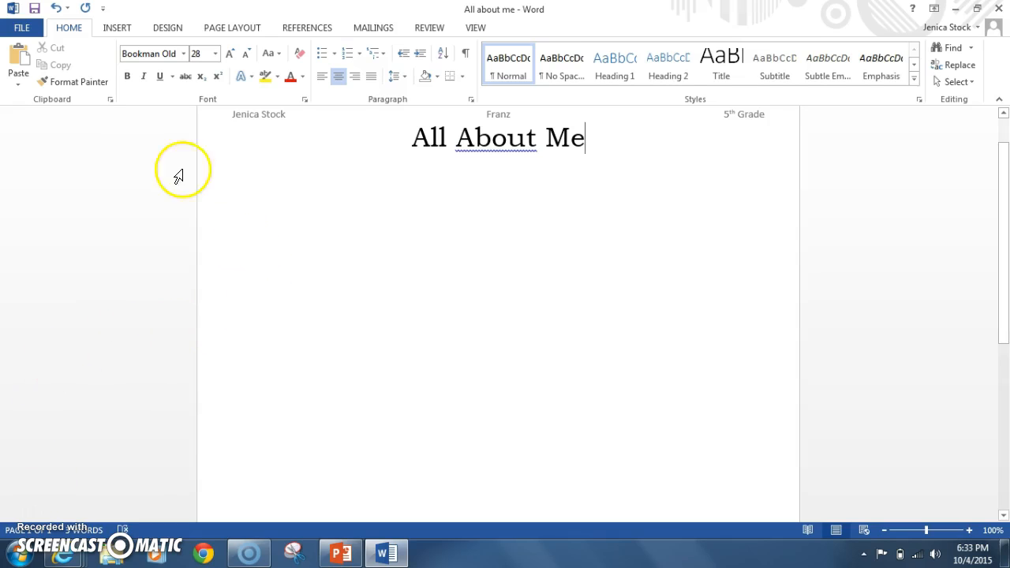
# Step: Save the "All about me" document and close it
pyautogui.click(35, 10)
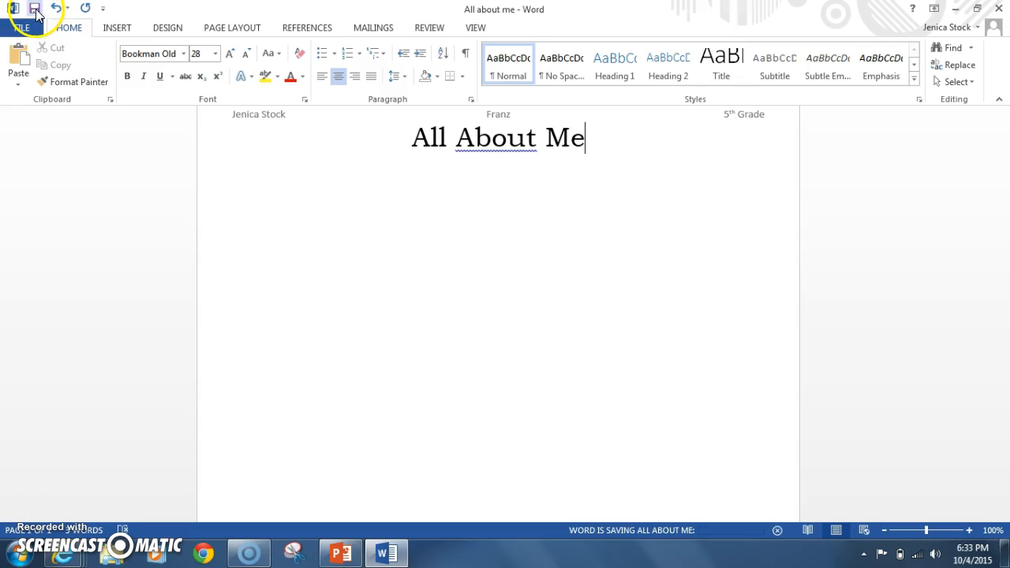
pyautogui.click(993, 12)
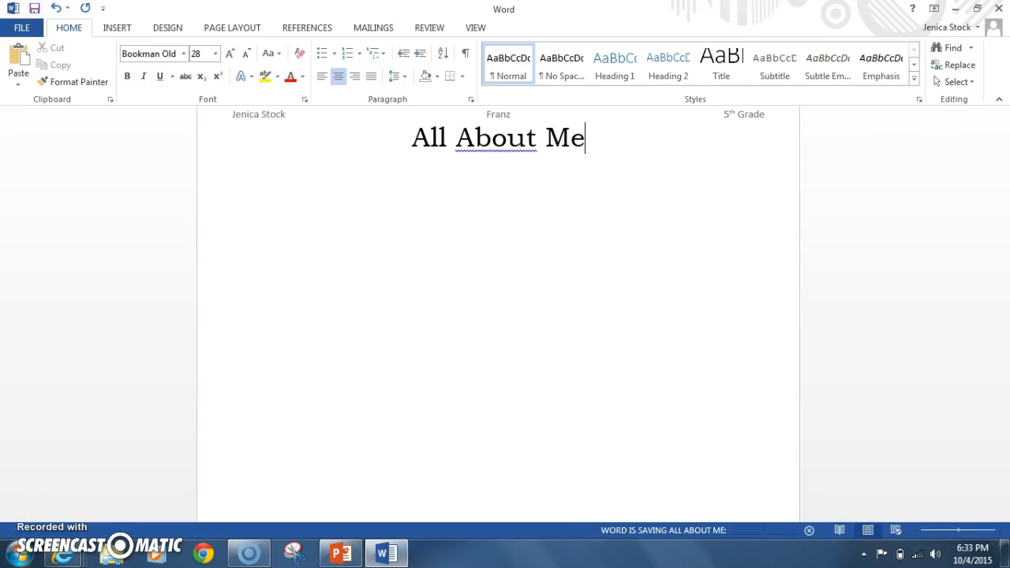